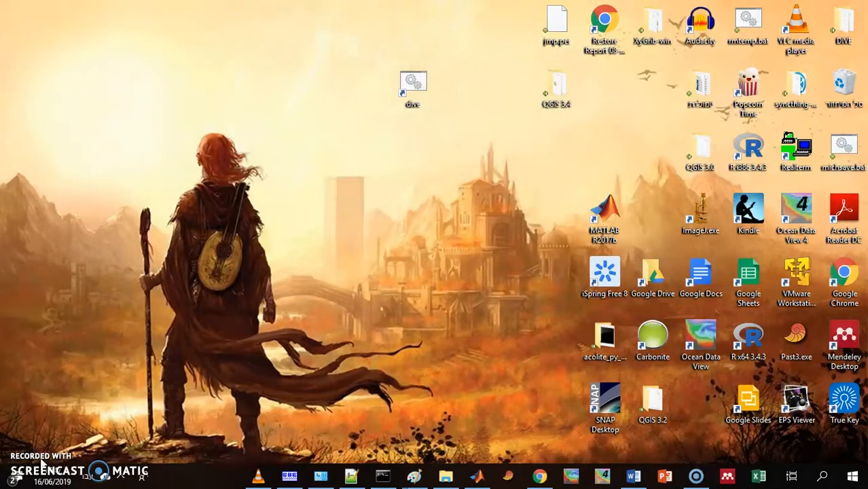
Switch to Seasave and try to start real-time data acquisition, overwriting tEST1.hex and accepting a blank header
click(288, 475)
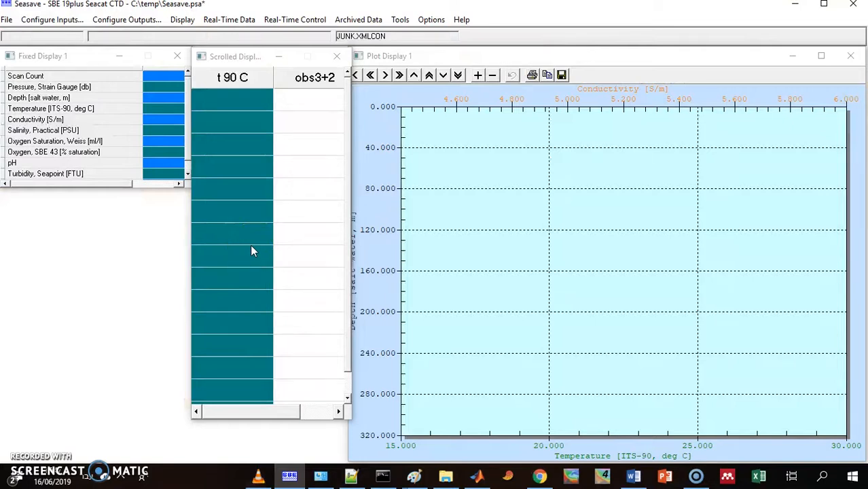
click(231, 20)
click(231, 34)
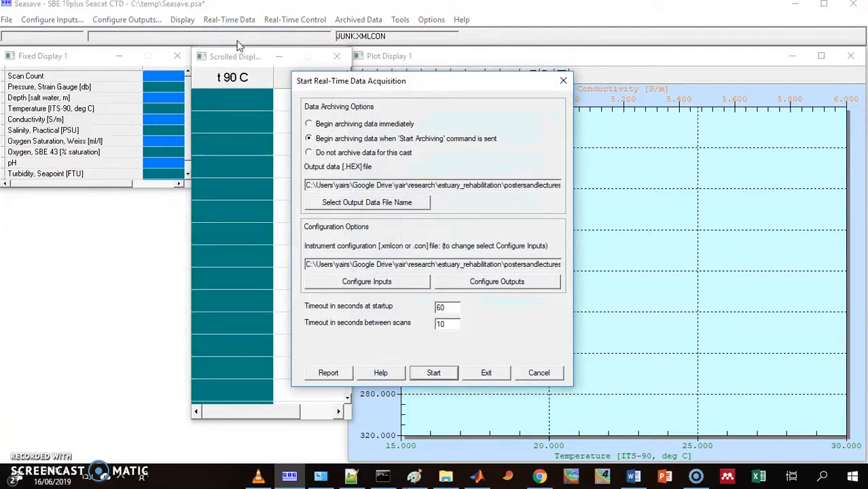
click(425, 372)
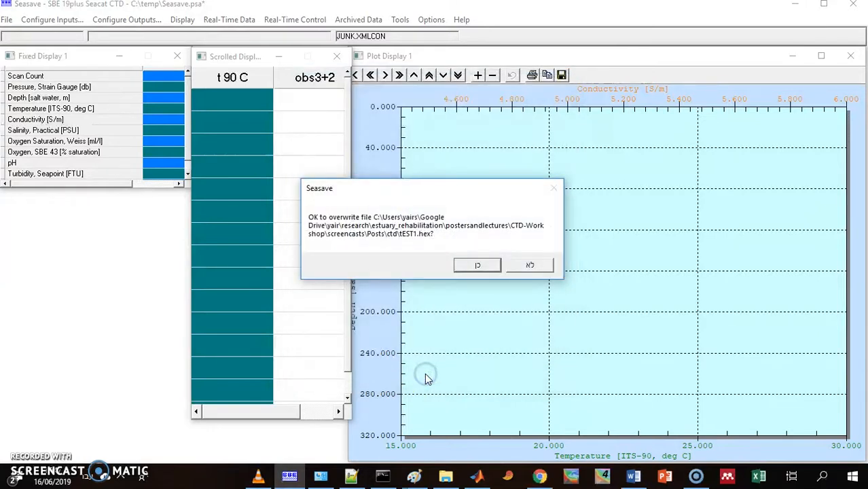
click(473, 268)
click(315, 309)
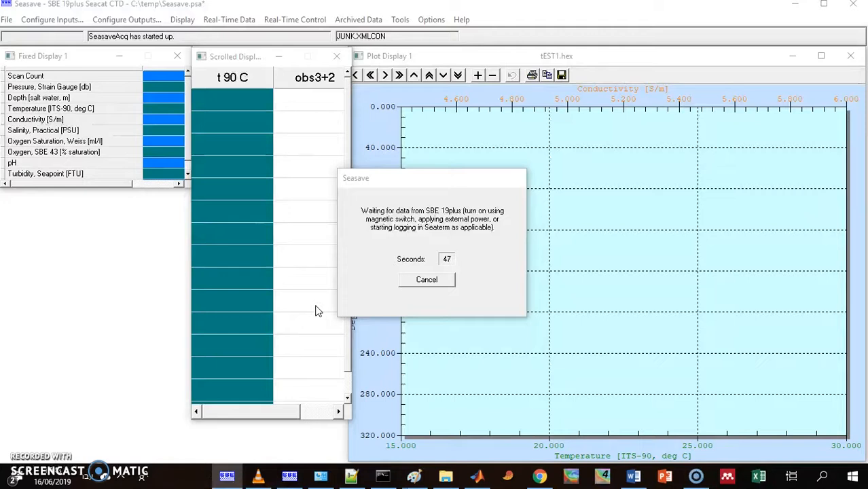
Cancel the pending acquisition while it waits for instrument data and dismiss the cancellation notice
click(383, 297)
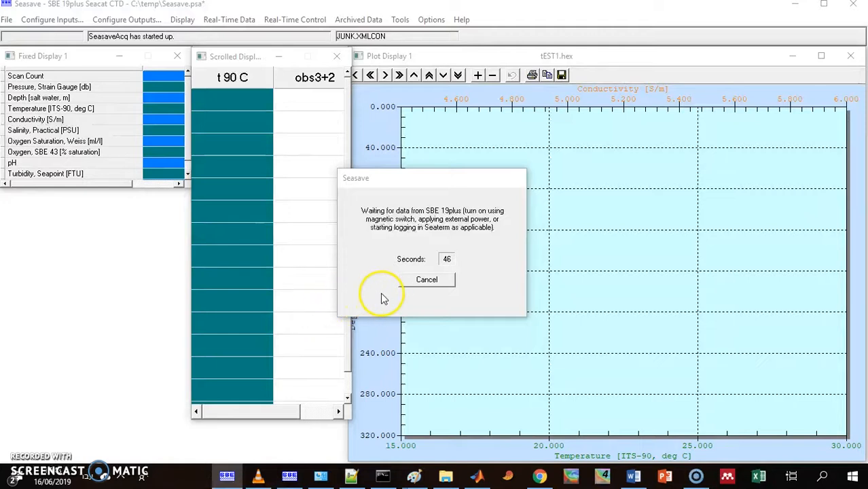
click(418, 282)
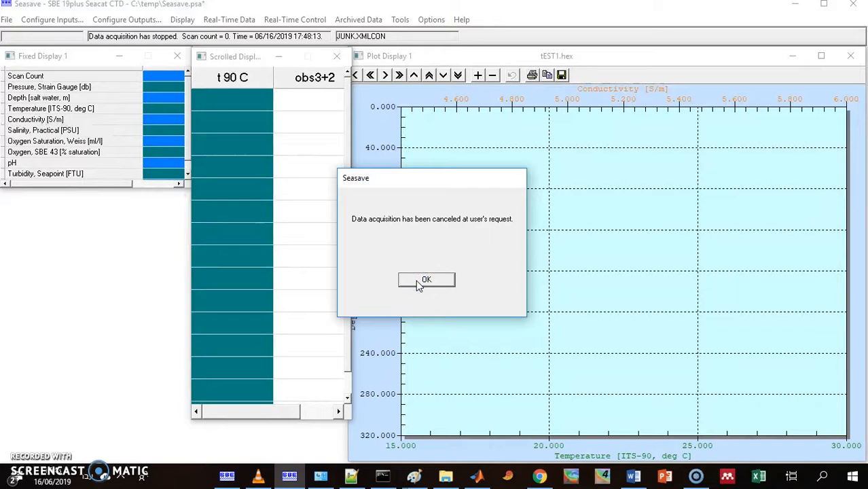
click(418, 283)
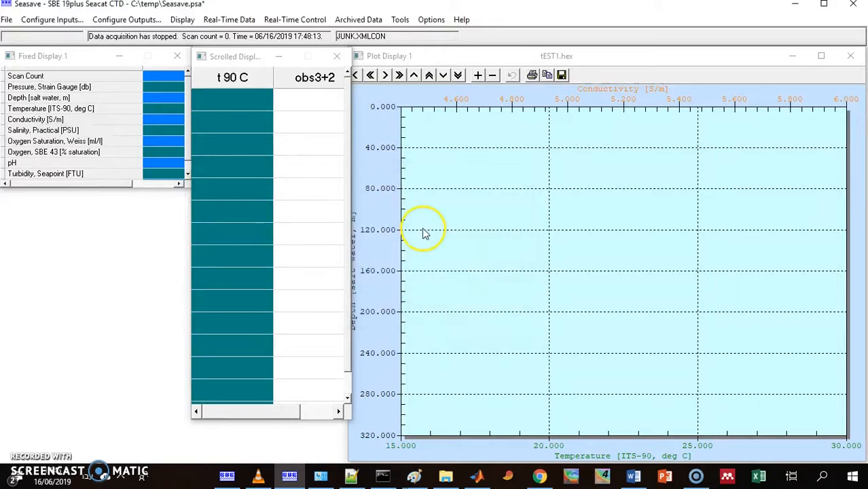
Examine the CTD serial port settings in the input configuration of the real-time acquisition setup
click(236, 20)
click(234, 33)
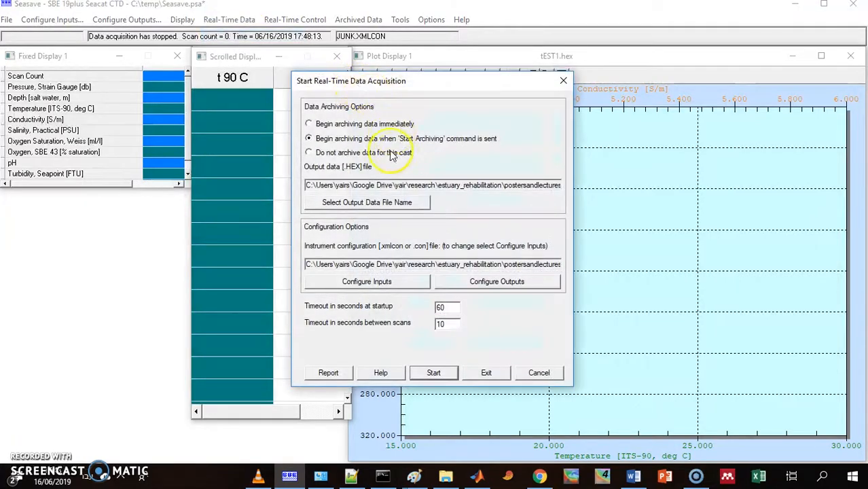
click(384, 285)
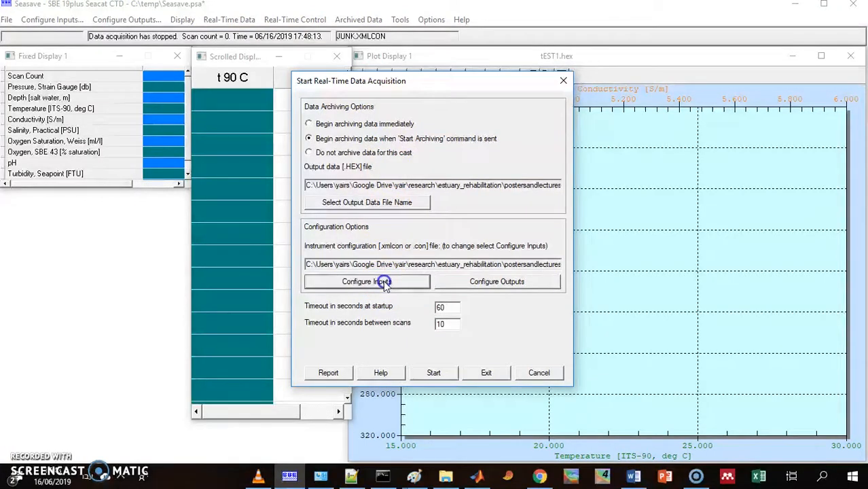
click(353, 77)
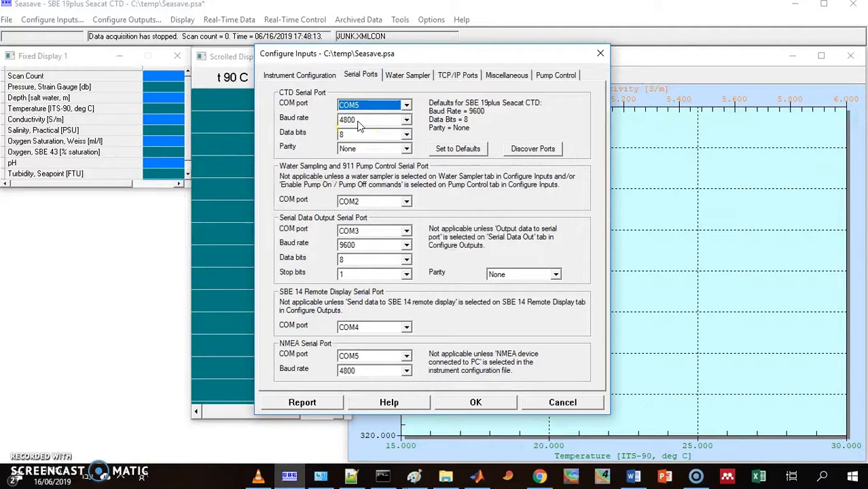
click(468, 401)
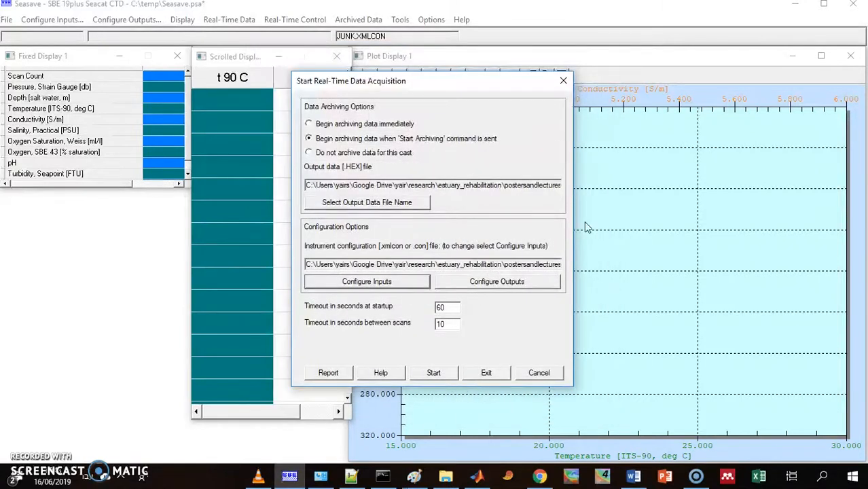
Leave the acquisition setup and close Seasave without saving changes to the program setup file
click(492, 375)
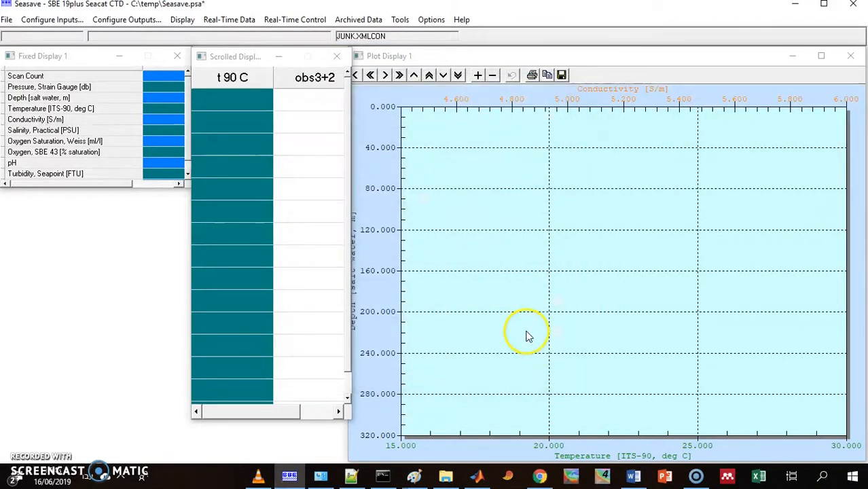
click(854, 4)
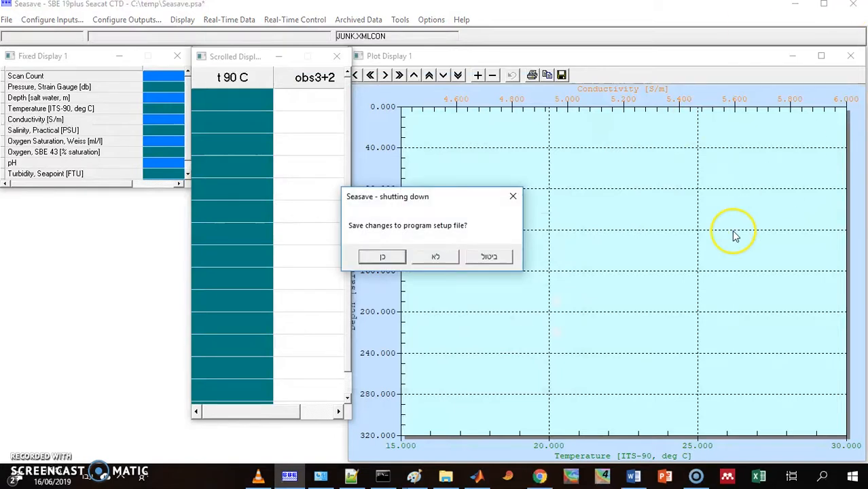
click(422, 259)
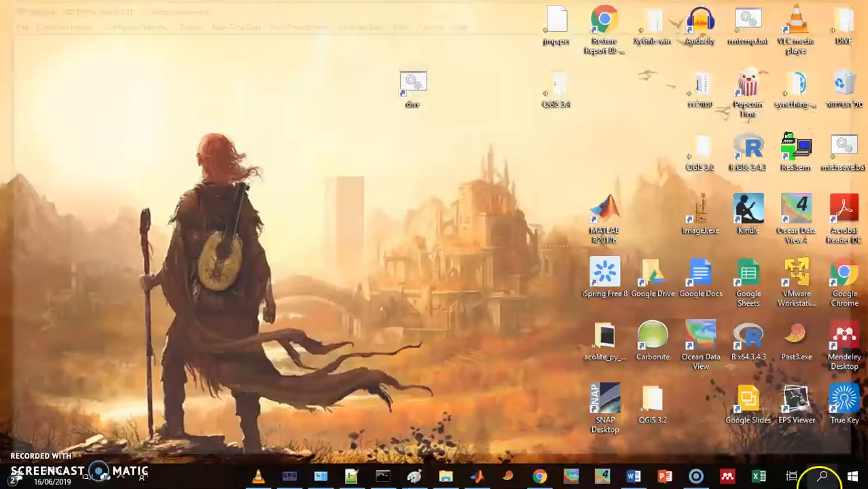
Search for seaterm, launch SeatermV2 and open a terminal session for the SBE 19plus V2 instrument
click(822, 476)
text(דקשא)
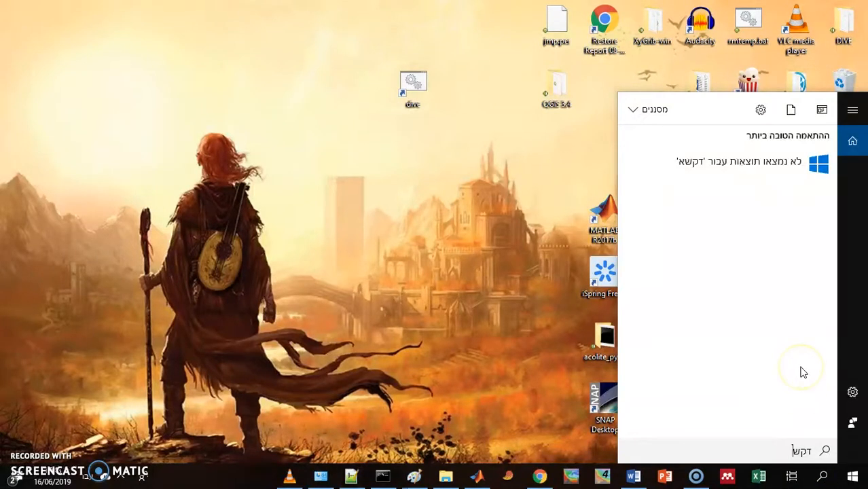
key(BackSpace)
key(BackSpace)
key(BackSpace)
key(alt+shift)
text(seat)
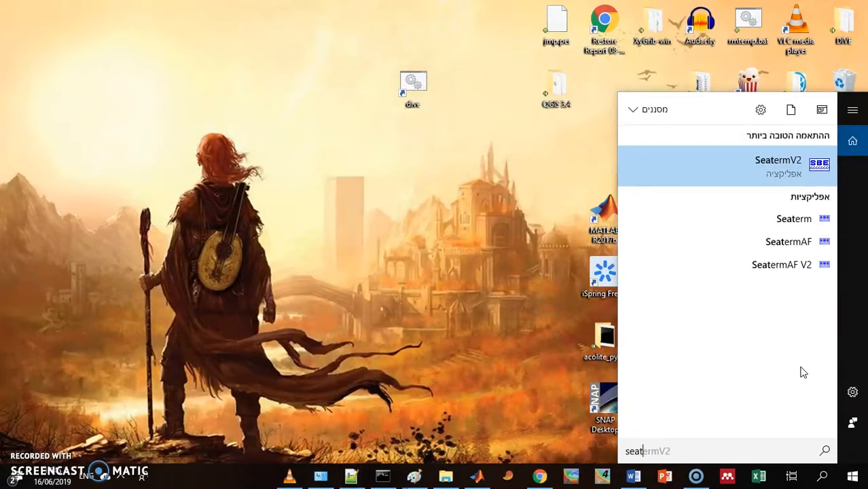
text(erm)
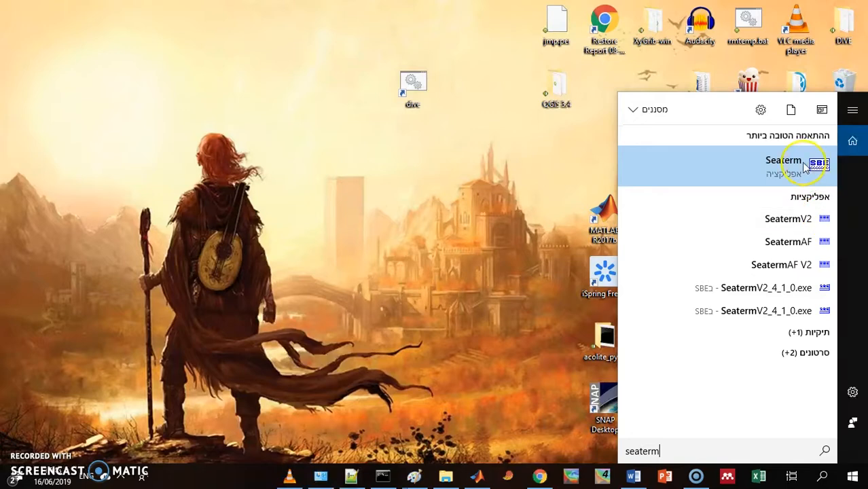
click(782, 219)
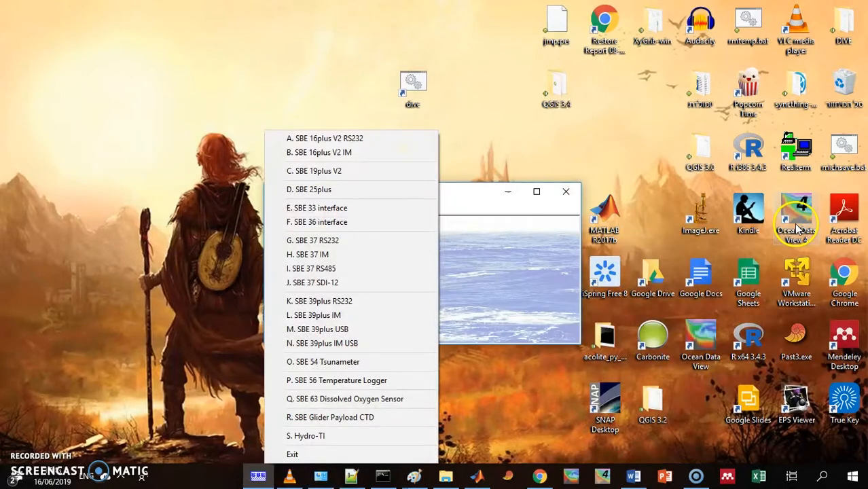
click(381, 171)
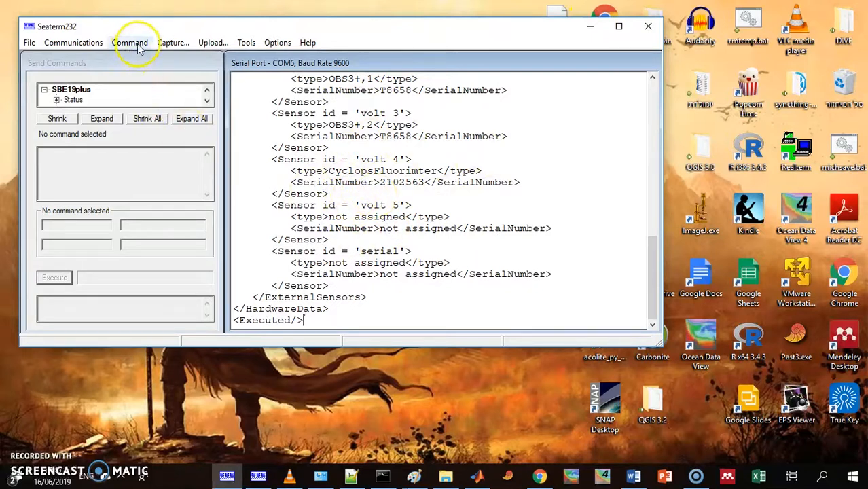
Disconnect from the instrument and set the serial port's baud rate to 4800
click(75, 43)
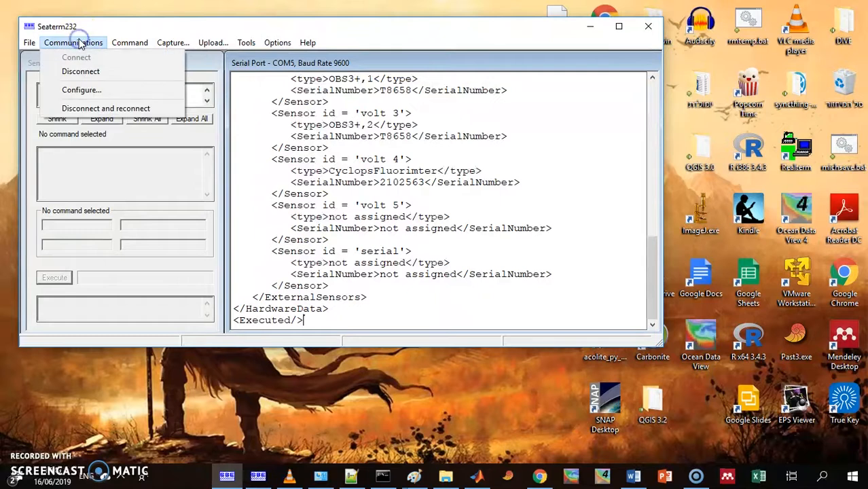
click(79, 72)
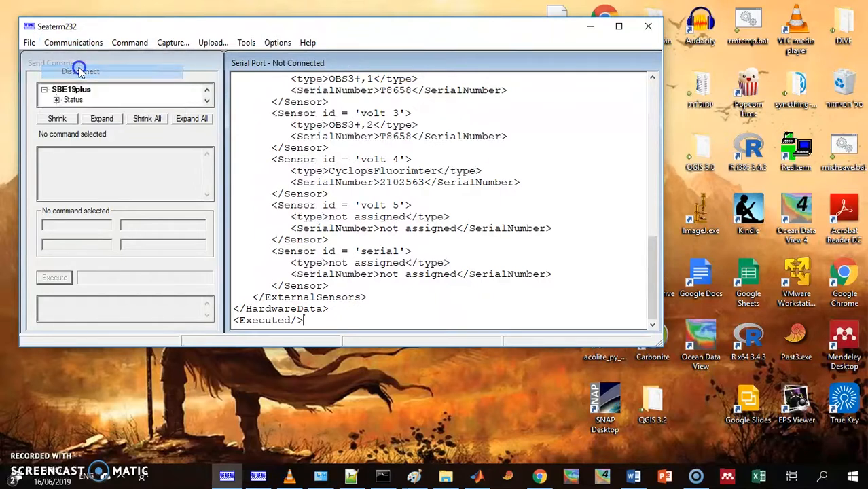
click(71, 43)
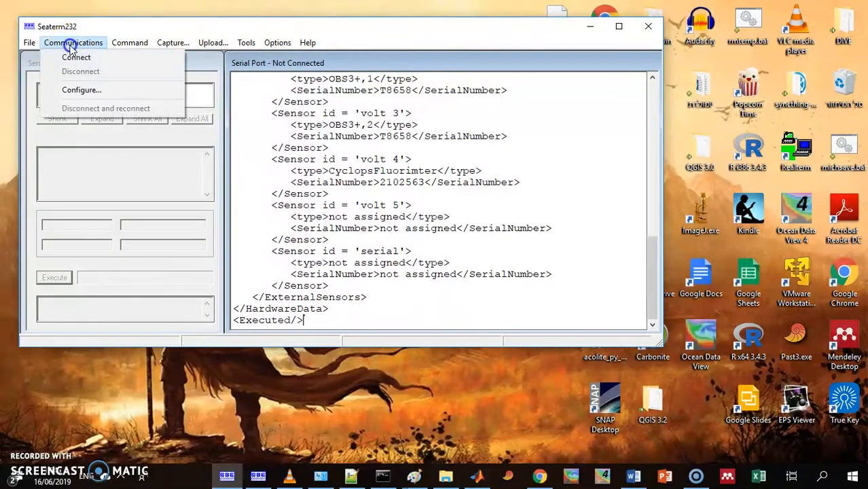
click(79, 90)
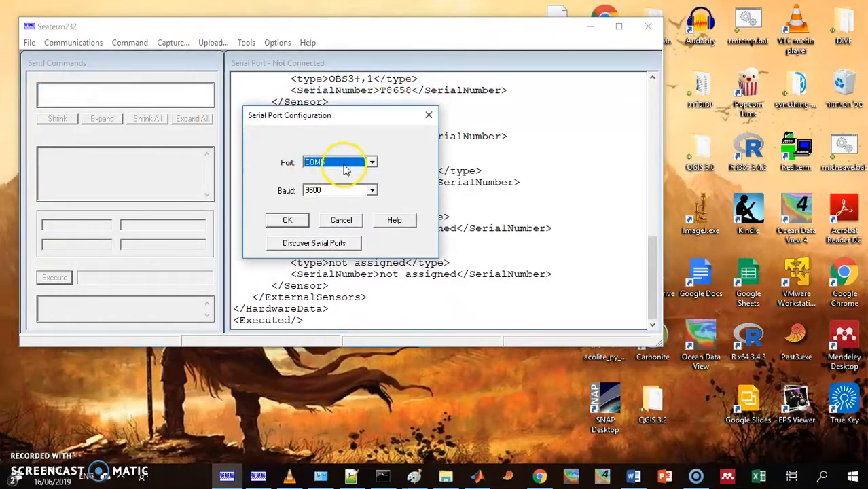
click(345, 190)
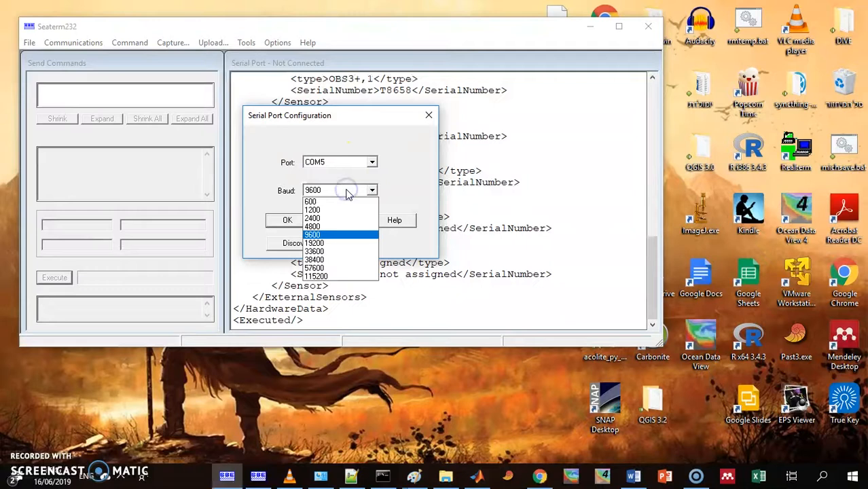
click(343, 227)
click(293, 222)
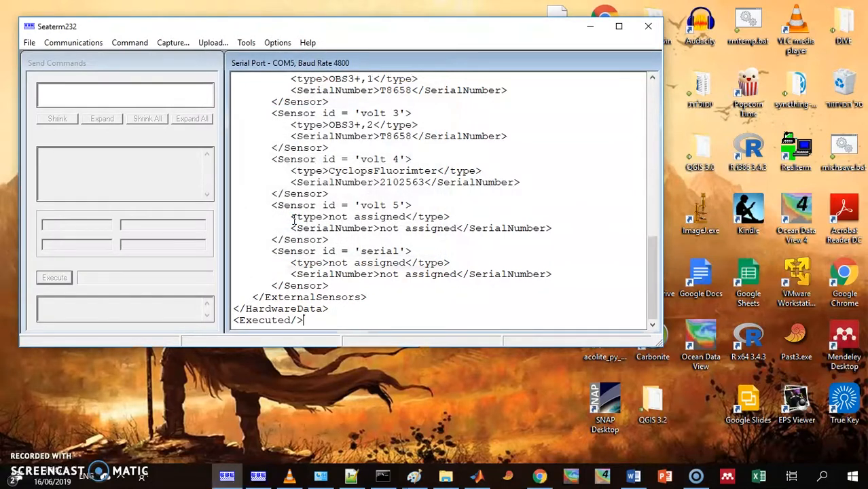
Disconnect and reconnect the instrument communication and send the ds command to display its status
click(71, 43)
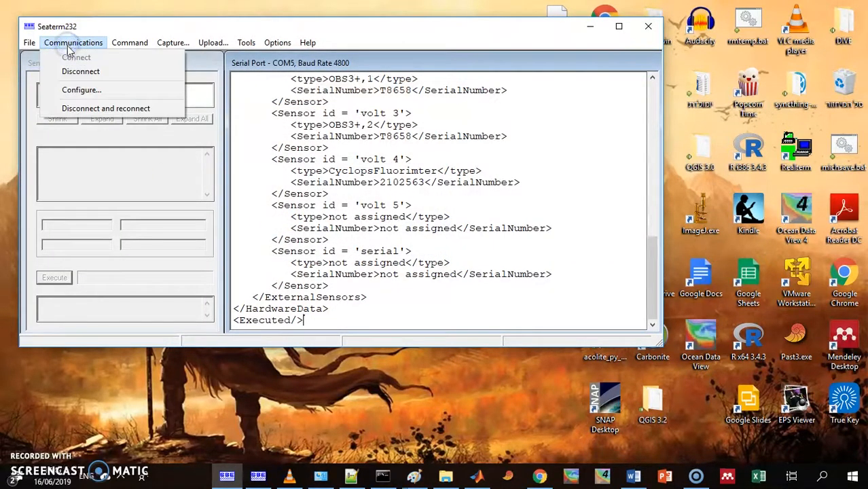
click(77, 110)
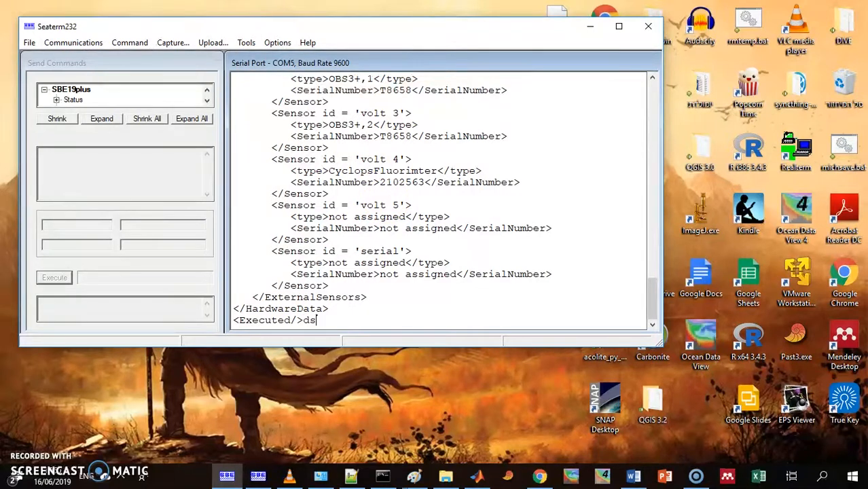
key(Return)
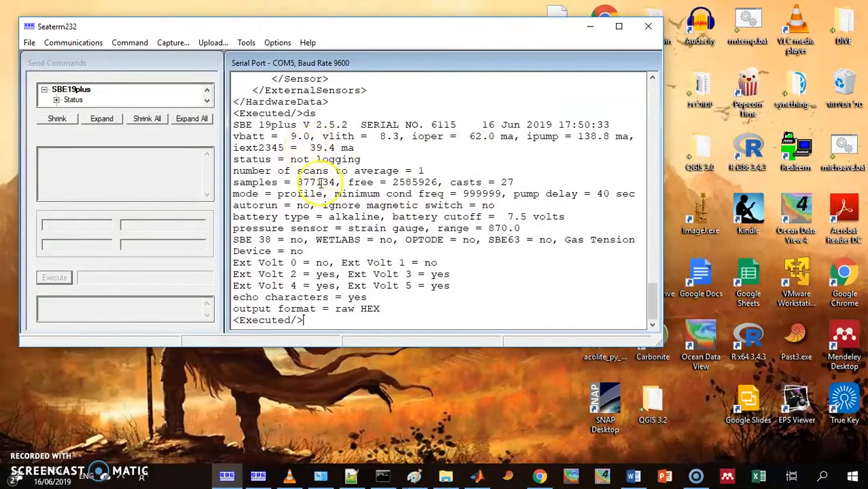
Check the port and baud rate in the serial port configuration and close it without changes
click(80, 42)
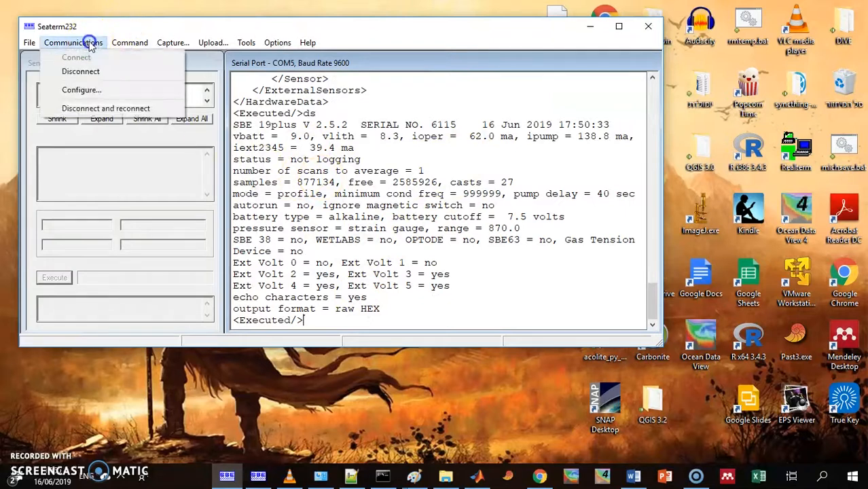
click(81, 89)
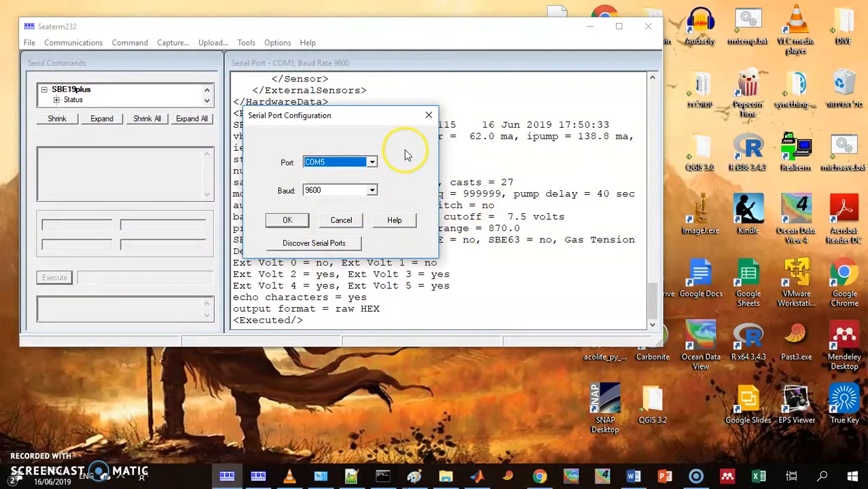
click(428, 115)
Close the Seaterm232 and SeatermV2 windows, search for seasave and launch SeasaveV7
click(648, 27)
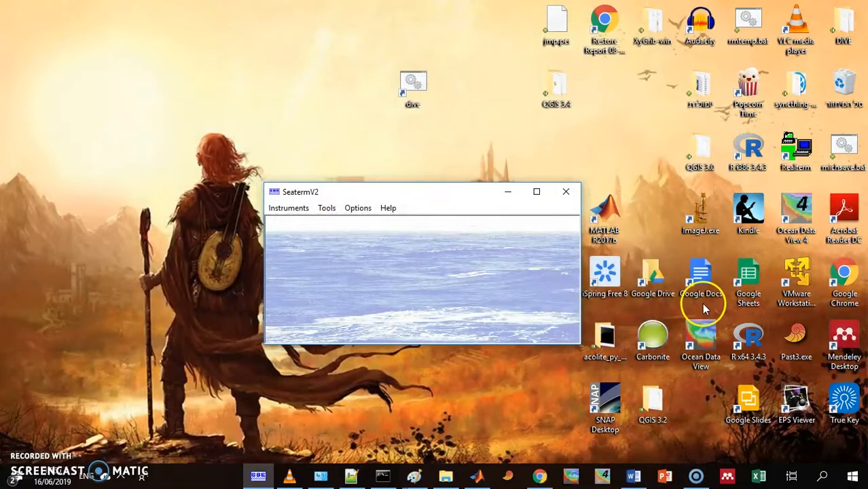
click(568, 192)
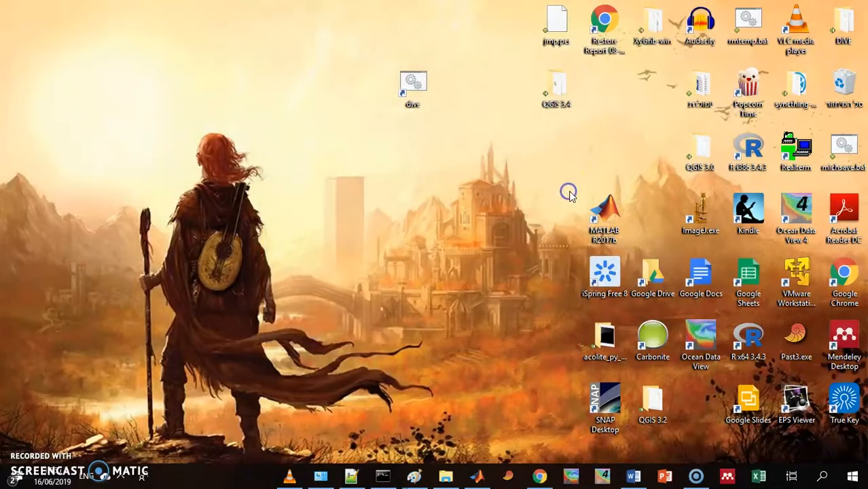
click(819, 479)
text(seasave)
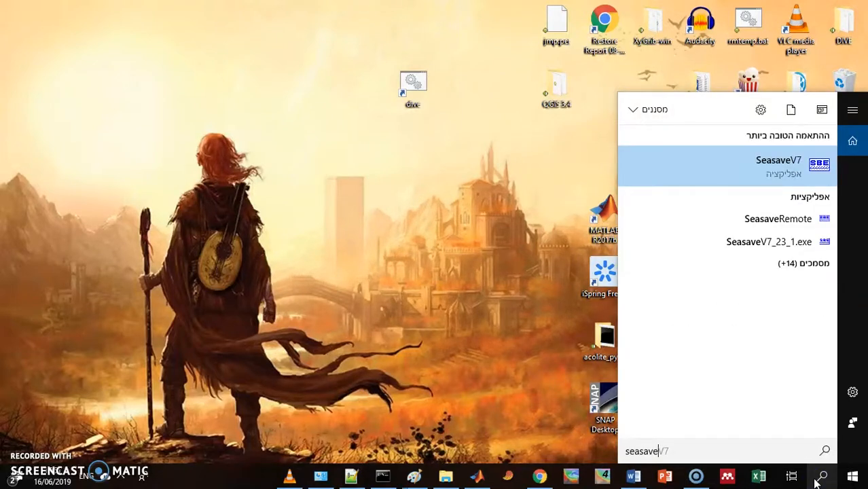
click(777, 174)
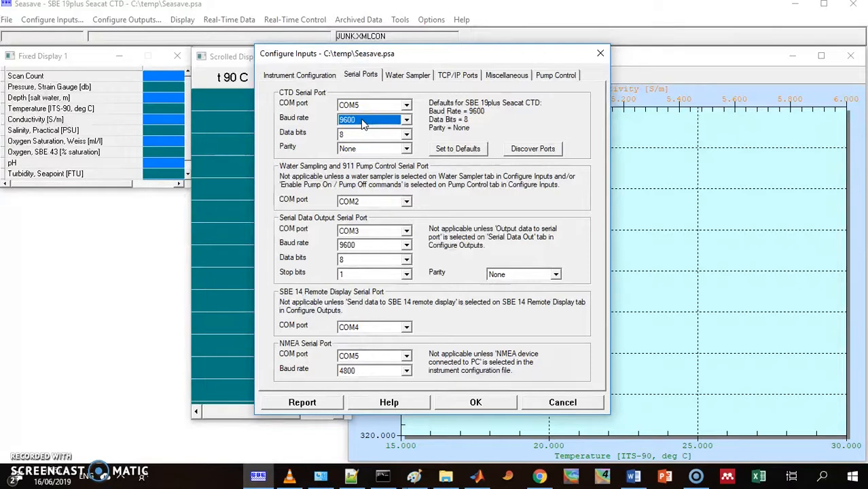
Accept the CTD serial port settings of COM5 at 9600 baud and start acquisition, overwriting tEST1.hex with a blank header
click(463, 403)
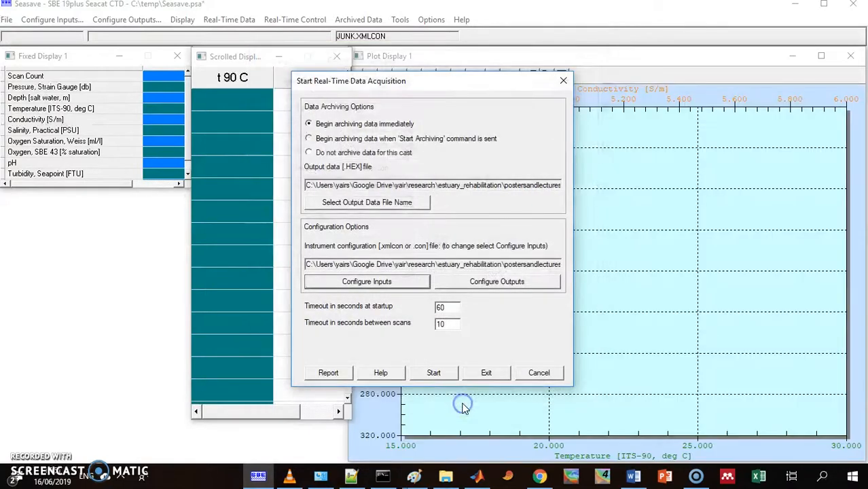
click(435, 378)
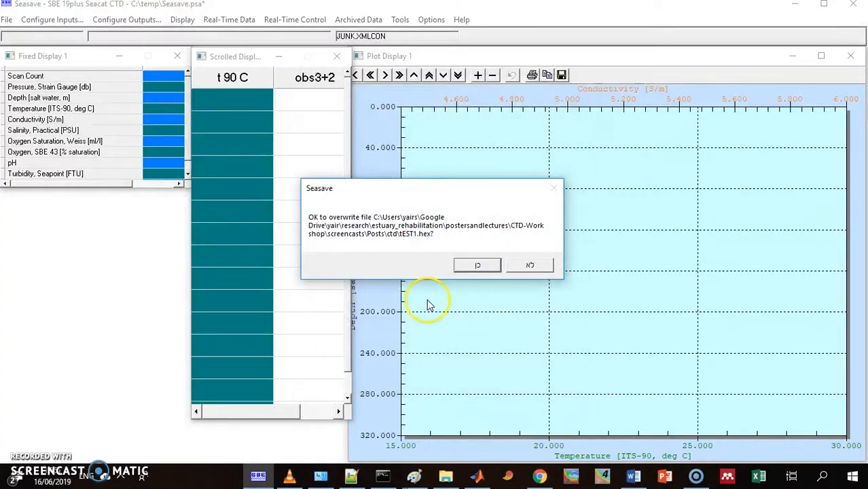
click(473, 266)
click(306, 310)
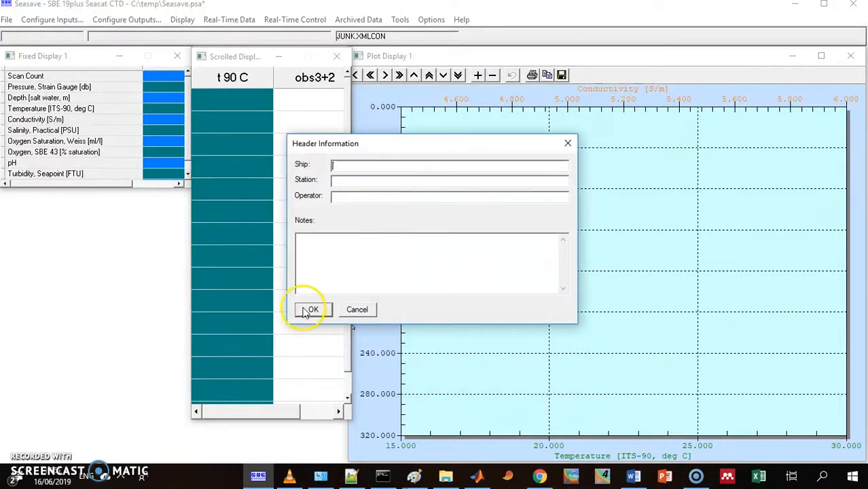